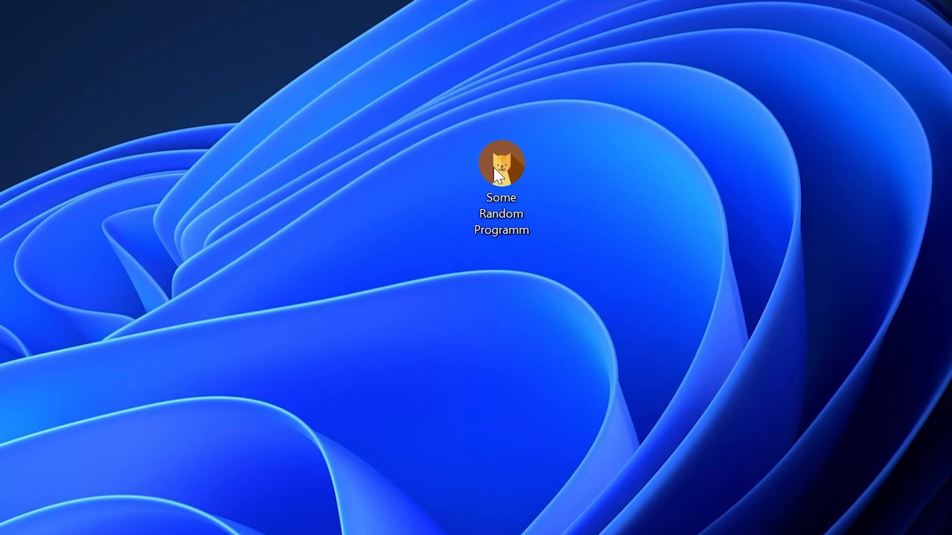
# Launch Some Random Programm from the desktop to trigger the missing bink2w64.dll error
pyautogui.doubleClick(511, 158)
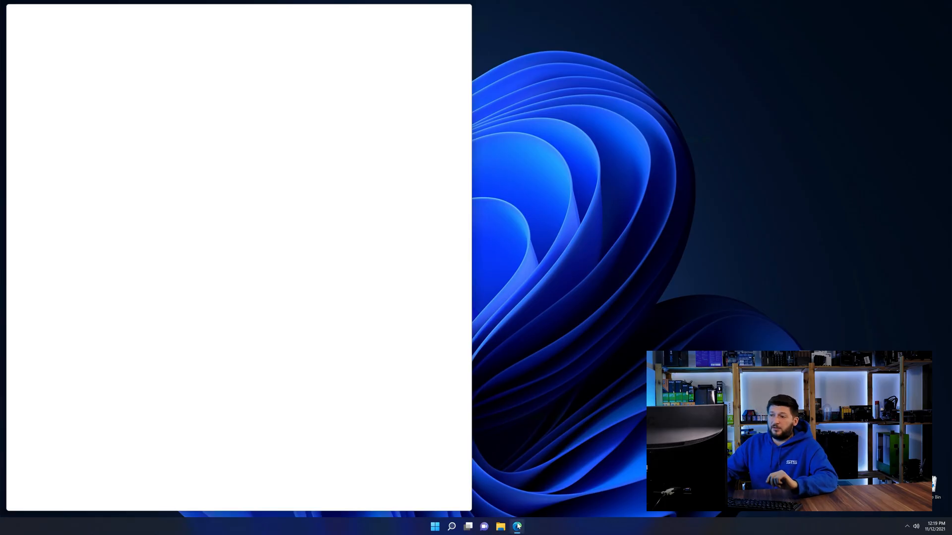
pyautogui.write('www.sts-tutorial.com/download/bink2w64')
pyautogui.press('Return')
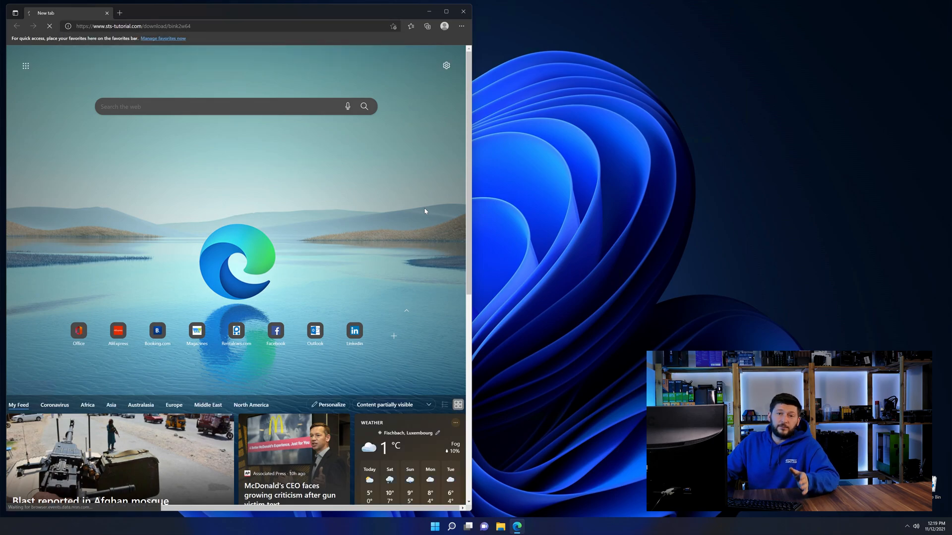
pyautogui.scroll(-8, 250, 229)
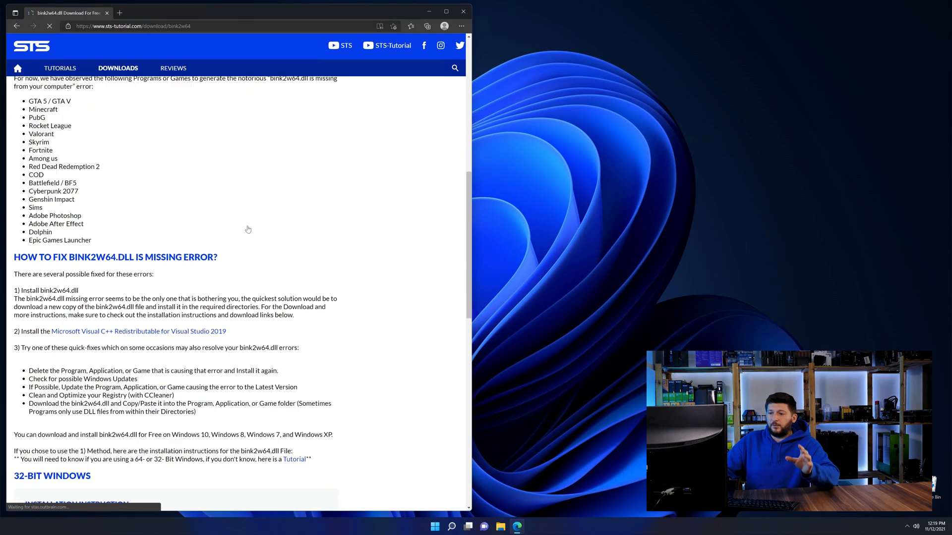
pyautogui.scroll(-5, 251, 229)
pyautogui.scroll(-8, 250, 230)
pyautogui.scroll(-5, 250, 230)
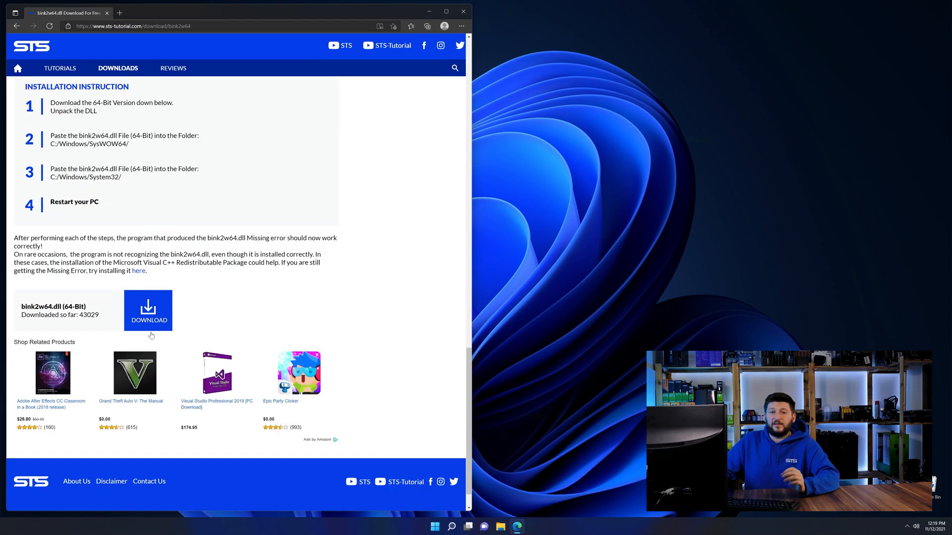
pyautogui.click(148, 312)
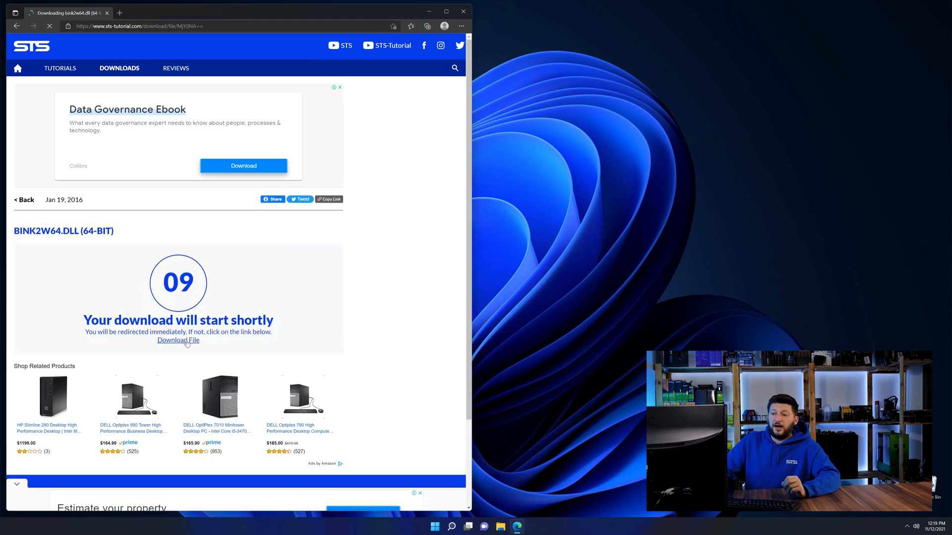
pyautogui.click(350, 51)
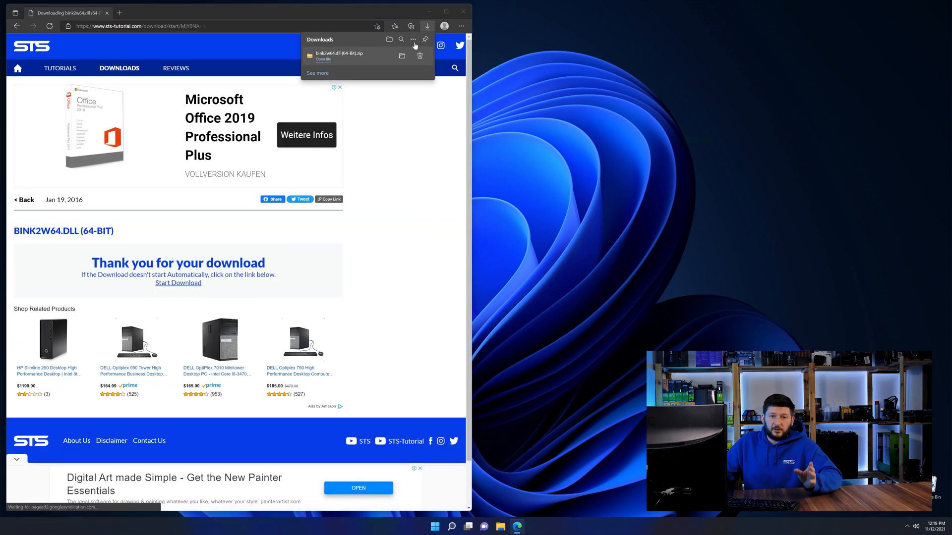
pyautogui.moveTo(455, 140); pyautogui.dragTo(452, 17)
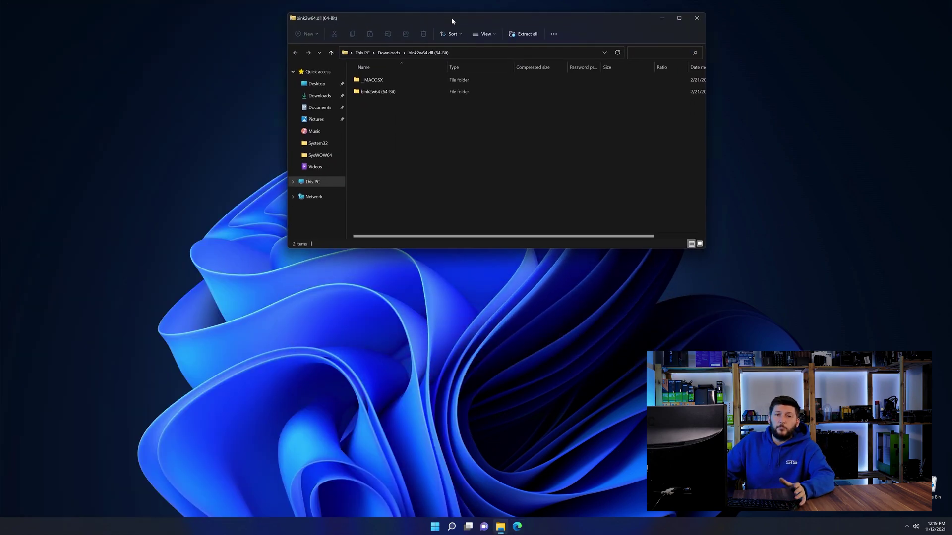
# Open the bink2w64 (64-Bit) folder and a second Explorer window at C:\Windows below it
pyautogui.doubleClick(365, 97)
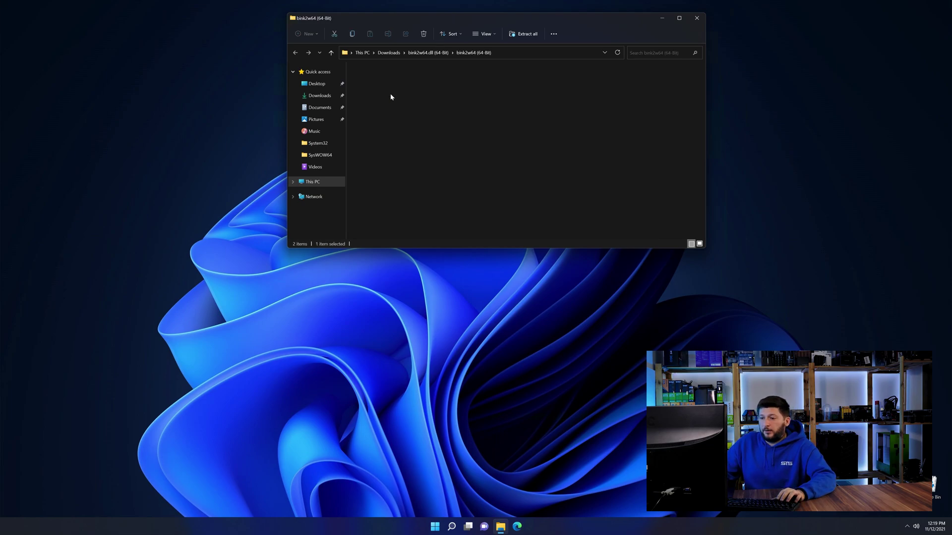
pyautogui.middleClick(501, 526)
pyautogui.moveTo(417, 51); pyautogui.dragTo(418, 135)
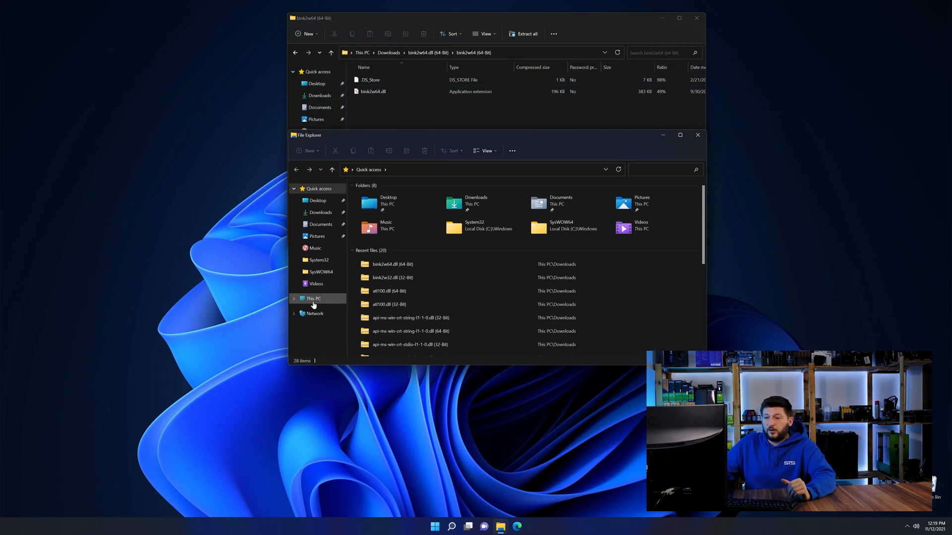
pyautogui.click(313, 299)
pyautogui.doubleClick(399, 251)
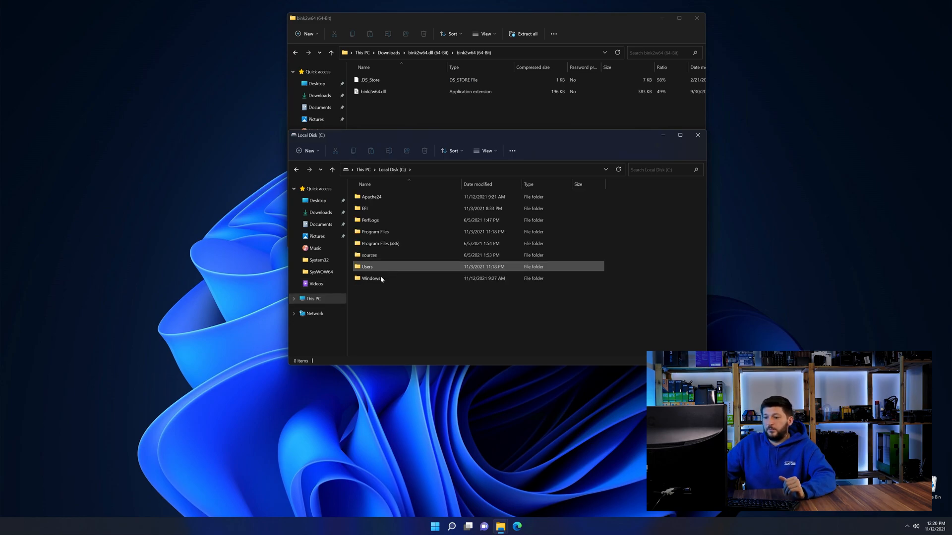
pyautogui.doubleClick(387, 280)
pyautogui.scroll(-5, 395, 262)
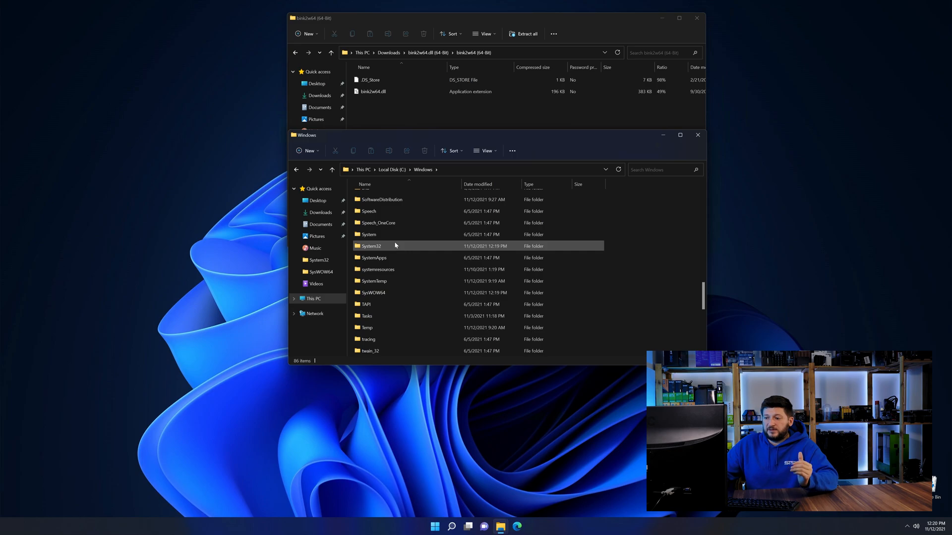
# Copy bink2w64.dll into System32 and SysWOW64, then close the Windows folder window
pyautogui.click(374, 293)
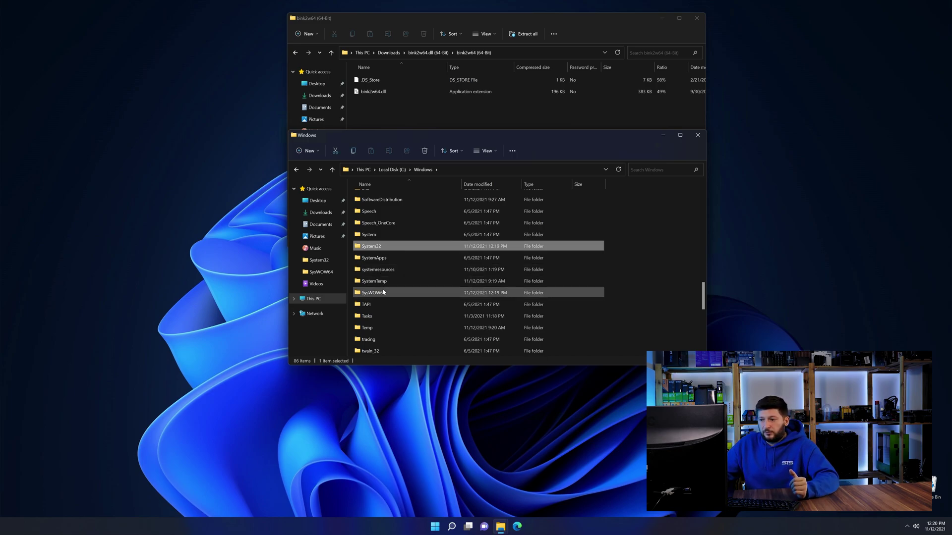
pyautogui.click(387, 249)
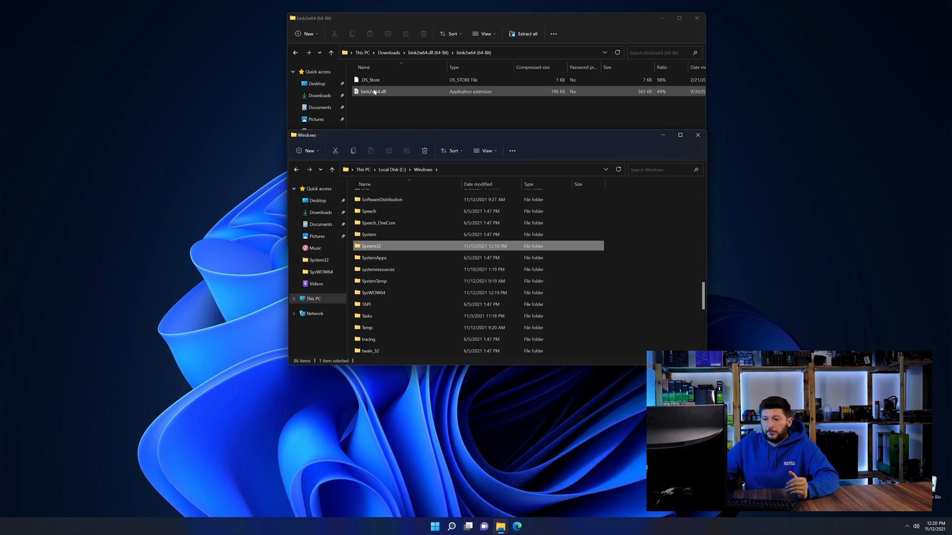
pyautogui.moveTo(373, 92); pyautogui.dragTo(379, 247)
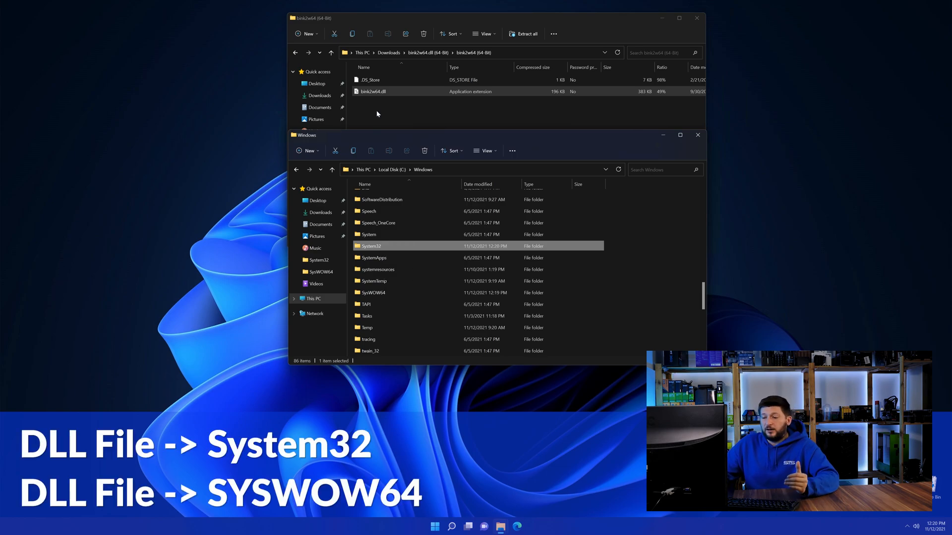
pyautogui.moveTo(378, 91); pyautogui.dragTo(372, 293)
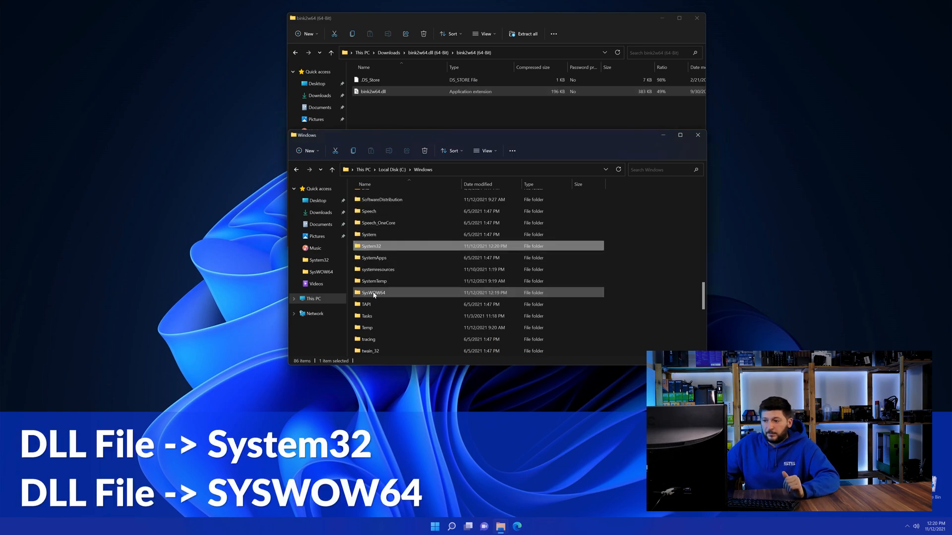
pyautogui.click(696, 136)
# Close the bink2w64 archive window, leaving the desktop clear
pyautogui.click(697, 18)
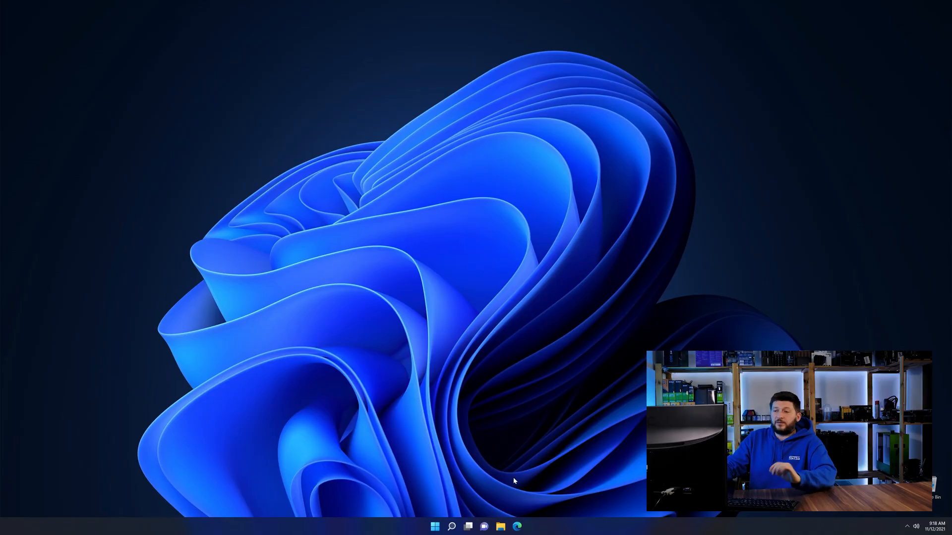
# Go to the sts-tutorial credistributable2019 page for Visual C++ Redistributable 2019 in a new Edge window
pyautogui.click(518, 527)
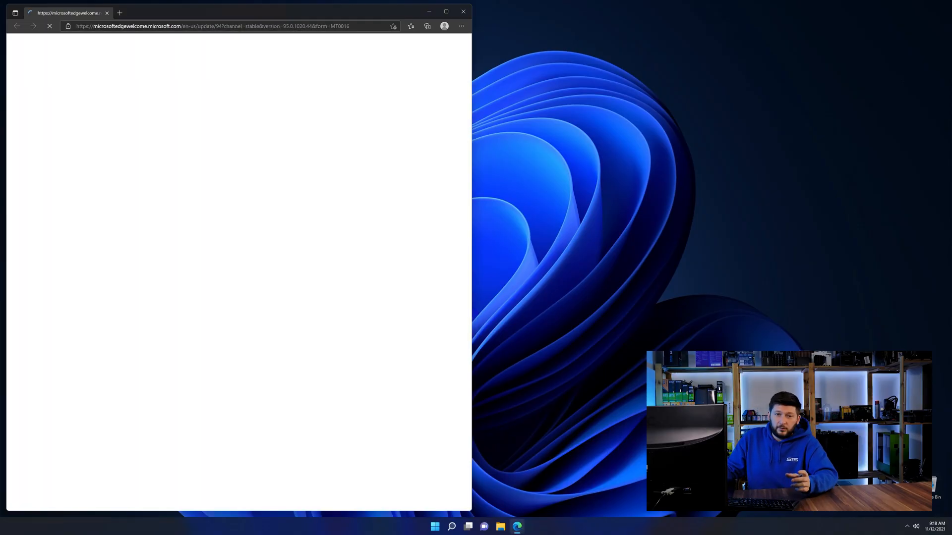
pyautogui.hotkey('ctrl', 'l')
pyautogui.write('https://www.sts-tutorial.com/download/credistributable2019')
pyautogui.press('Return')
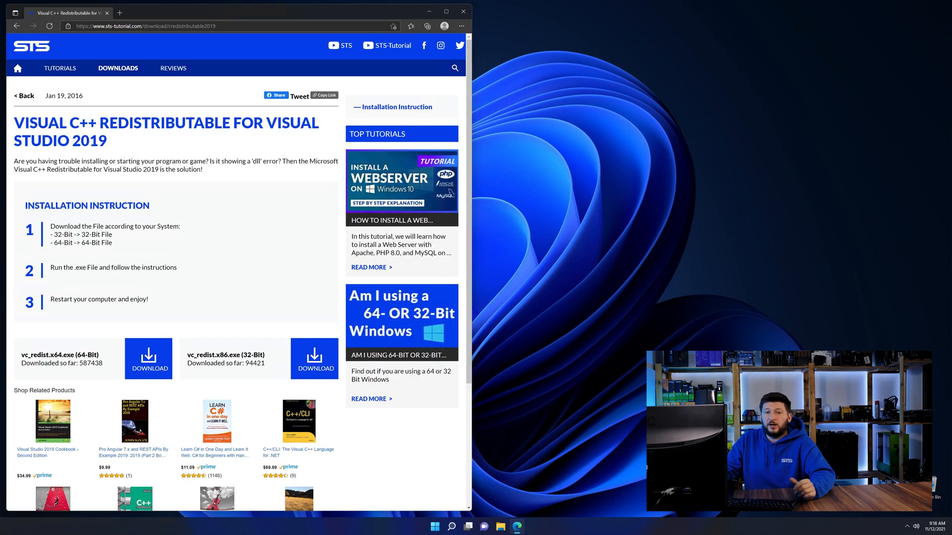
pyautogui.scroll(-2, 168, 325)
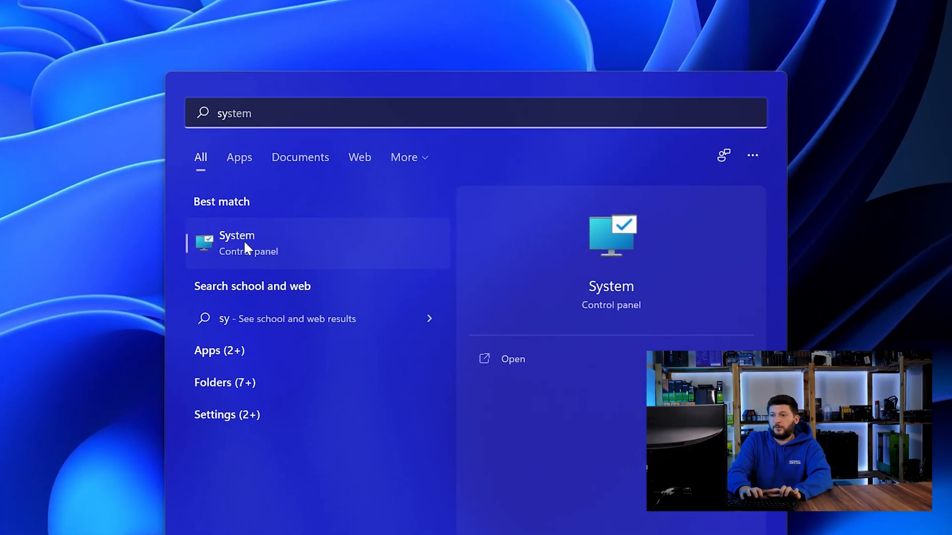
# Confirm the 64-bit System type on the About page, download vc_redist.x64.exe and run it
pyautogui.click(275, 242)
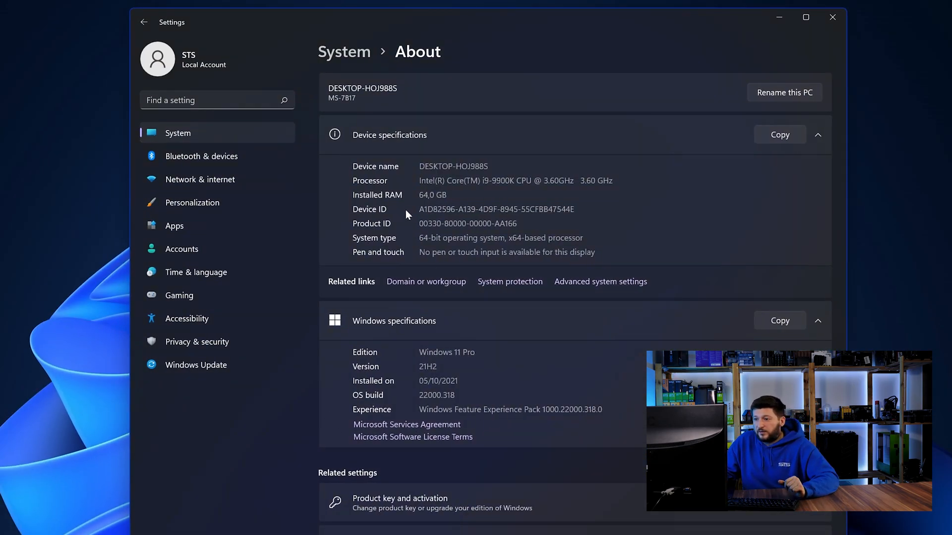
pyautogui.moveTo(418, 237); pyautogui.dragTo(430, 236)
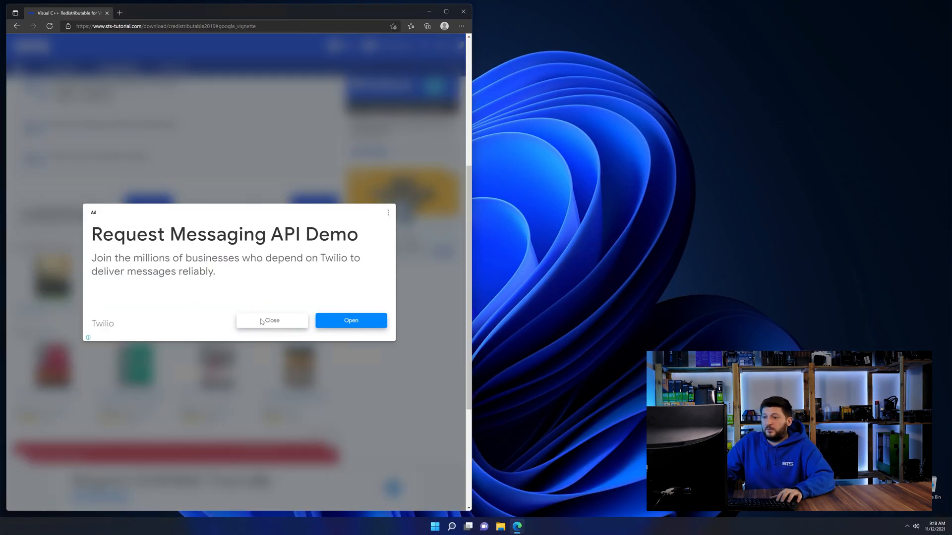
pyautogui.click(261, 322)
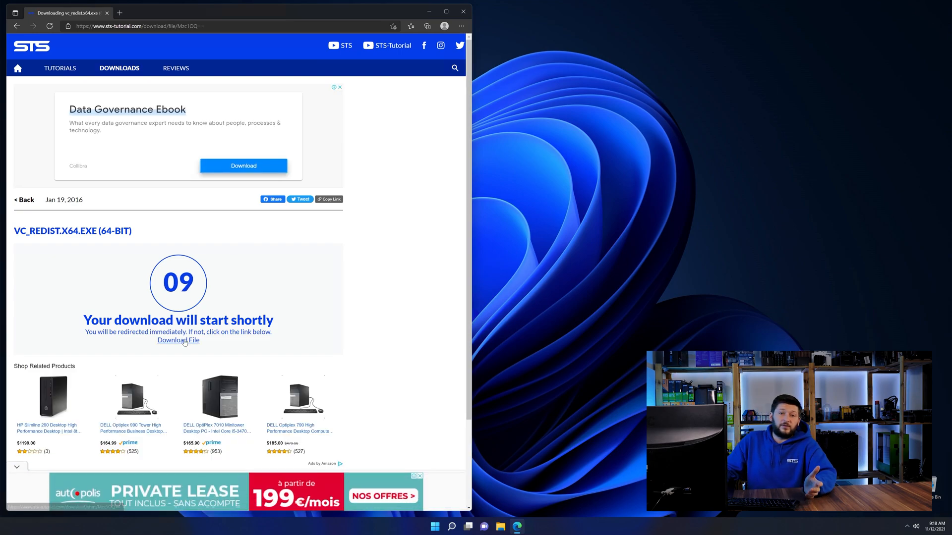
pyautogui.click(184, 341)
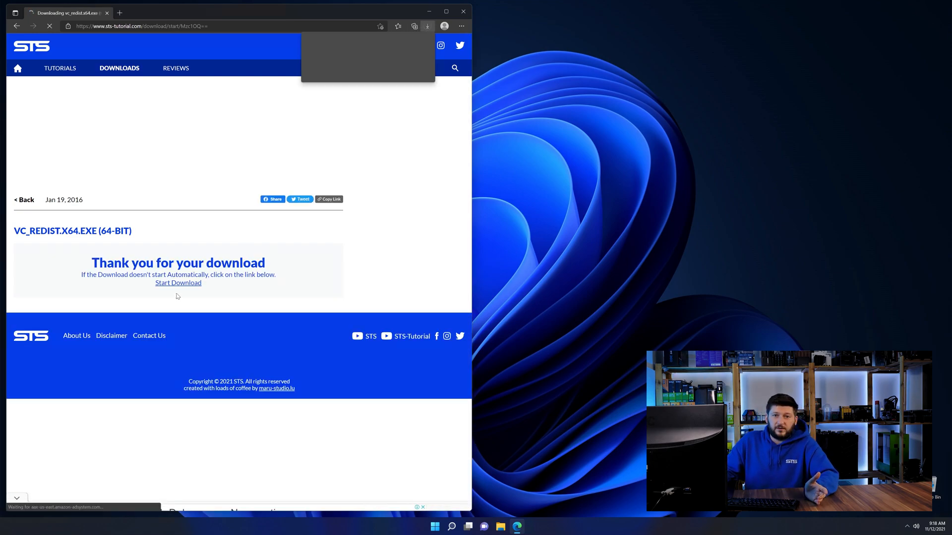
pyautogui.click(333, 53)
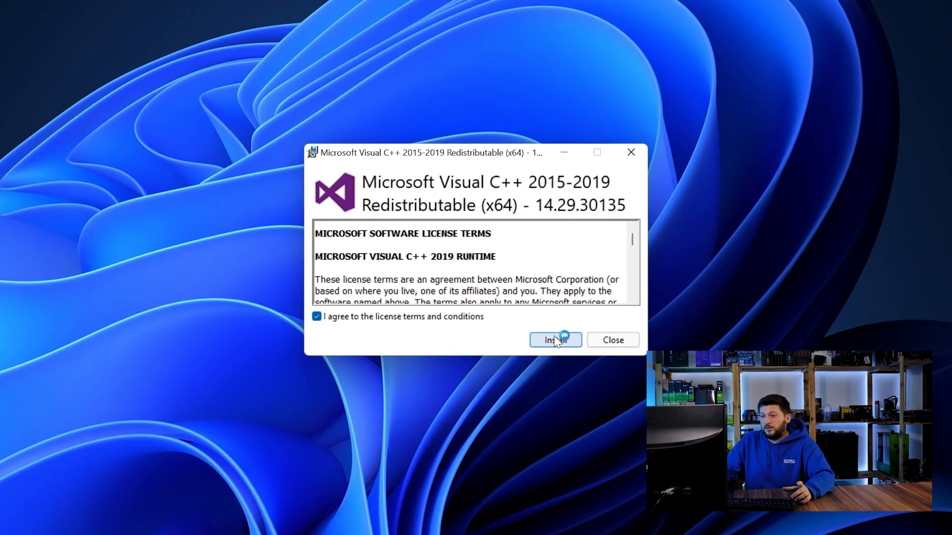
# Start installing Microsoft Visual C++ 2015-2019 Redistributable (x64)
pyautogui.click(558, 340)
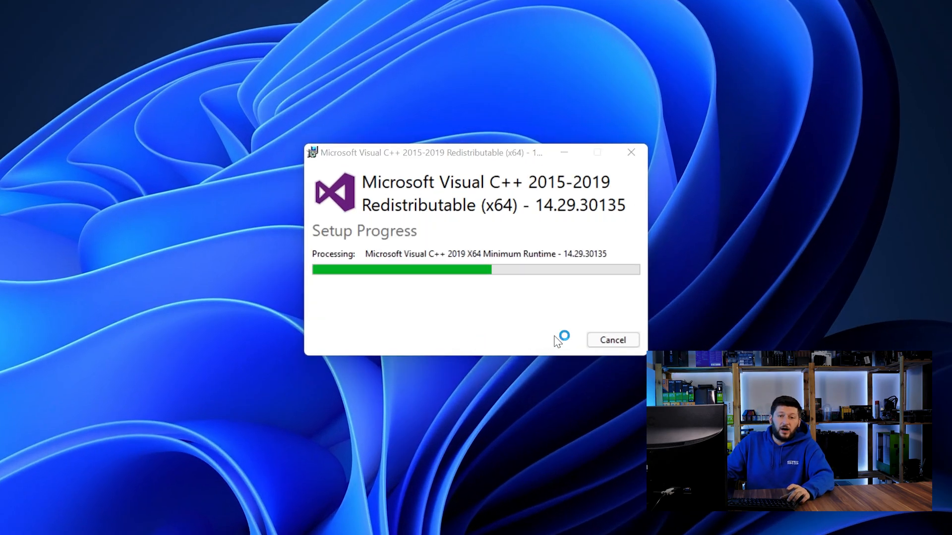